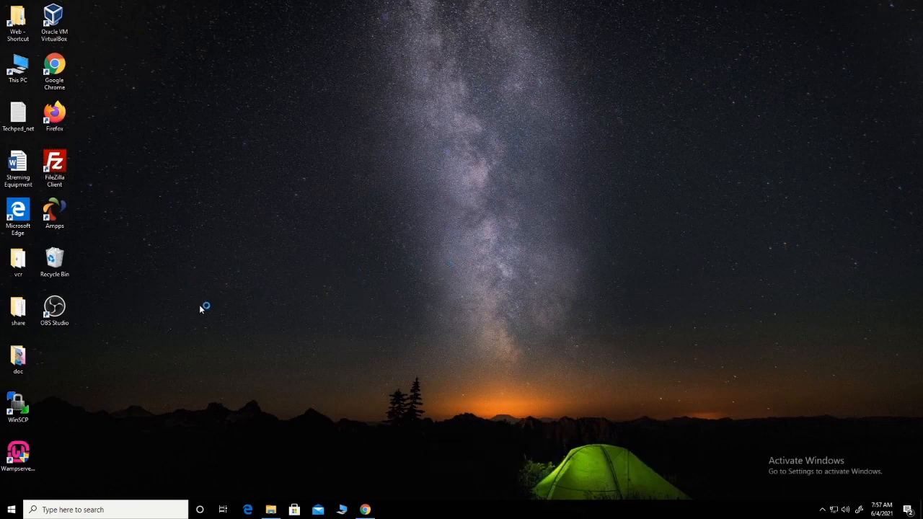
Step: Launch OBS Studio and start it anyway despite the instance already running
double_click(59, 311)
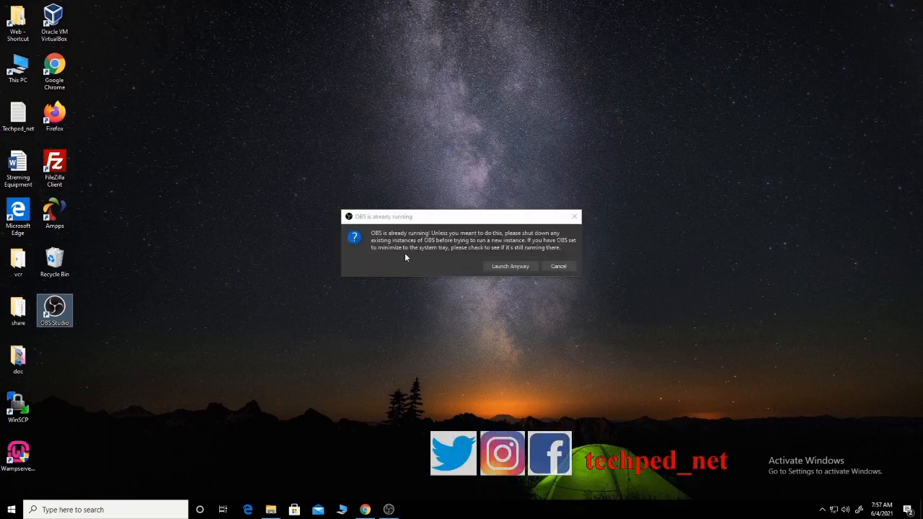
left_click(508, 266)
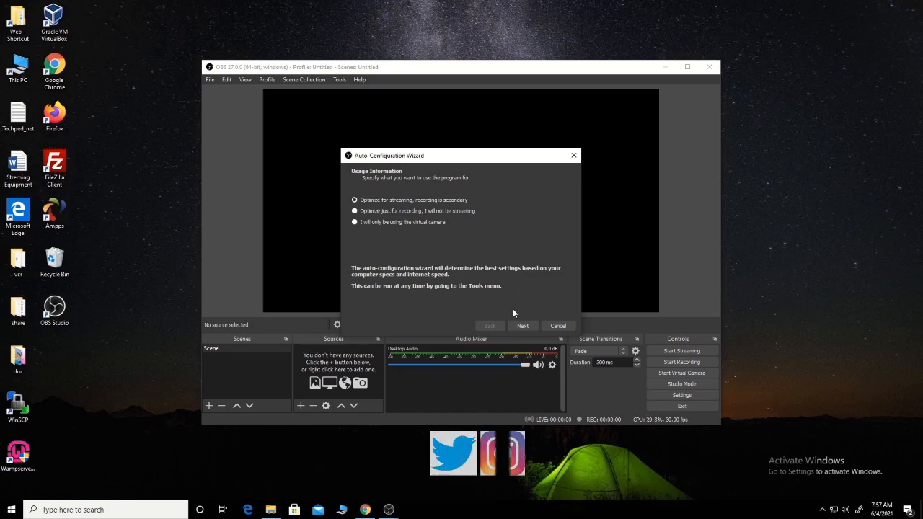
left_click(525, 323)
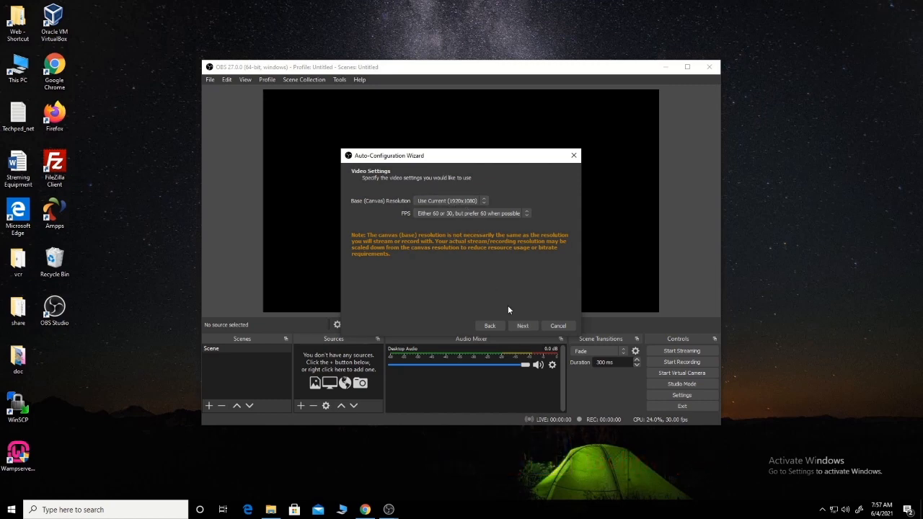
left_click(522, 328)
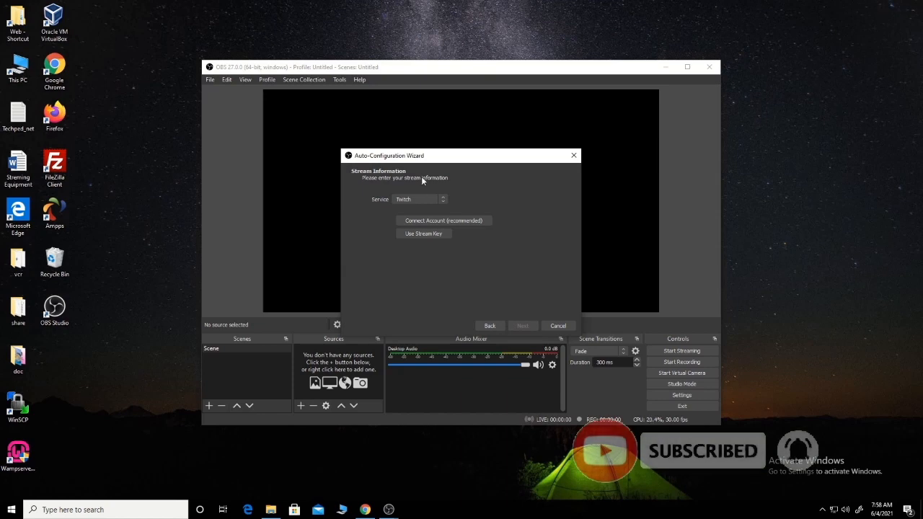
left_click(425, 199)
left_click(426, 208)
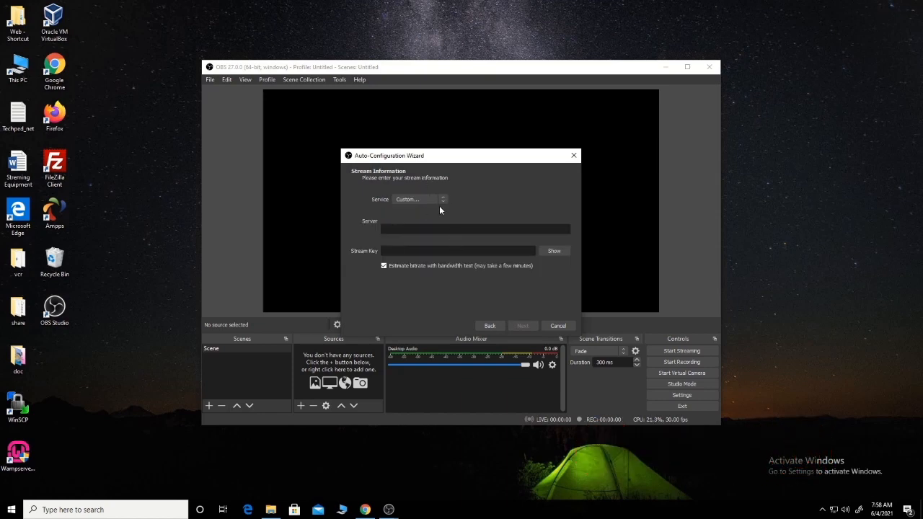
left_click(489, 327)
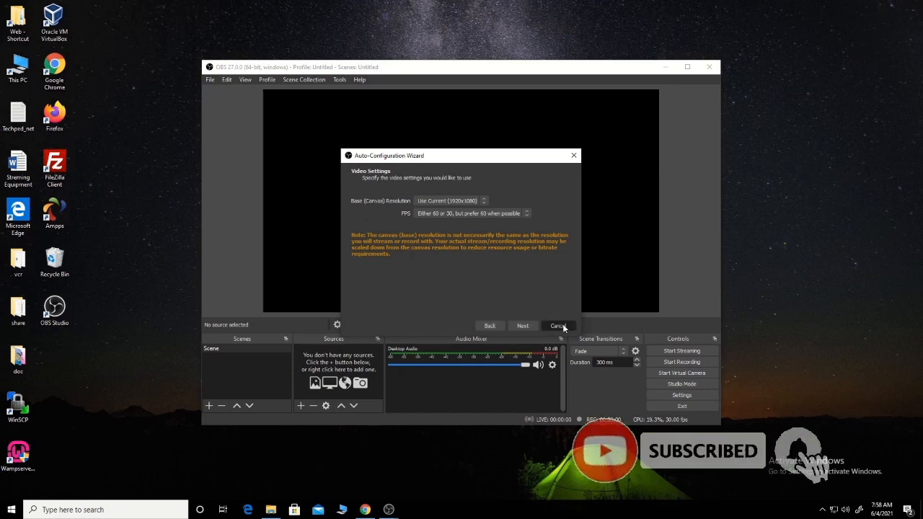
Step: Cancel the Auto-Configuration Wizard and turn on Studio Mode
left_click(559, 325)
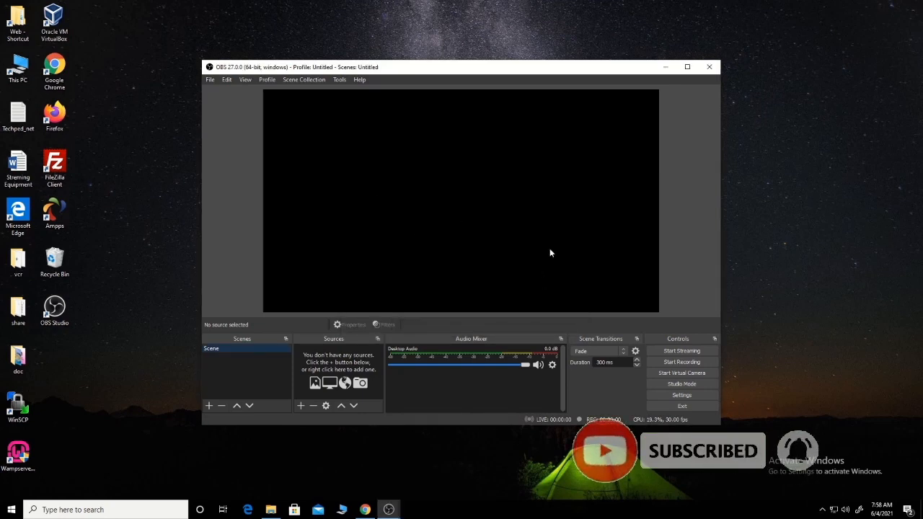
left_click(682, 384)
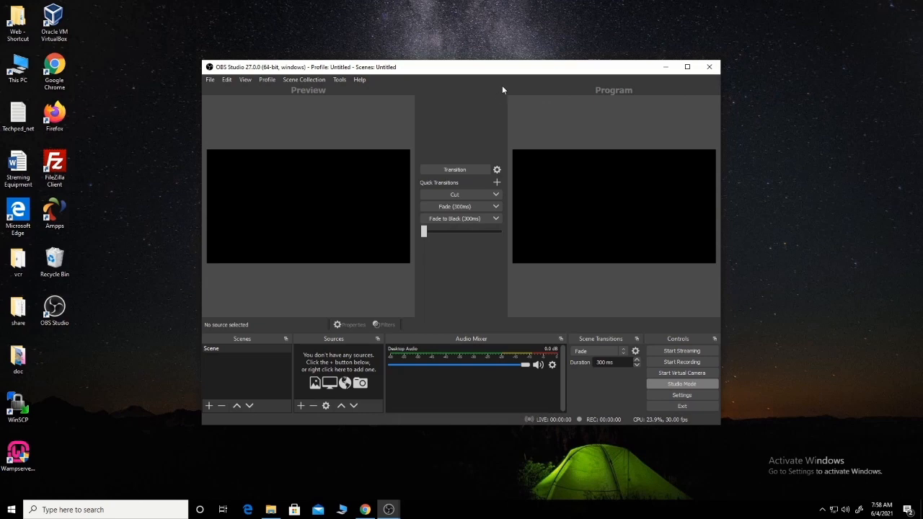
left_click_drag(499, 72, 488, 43)
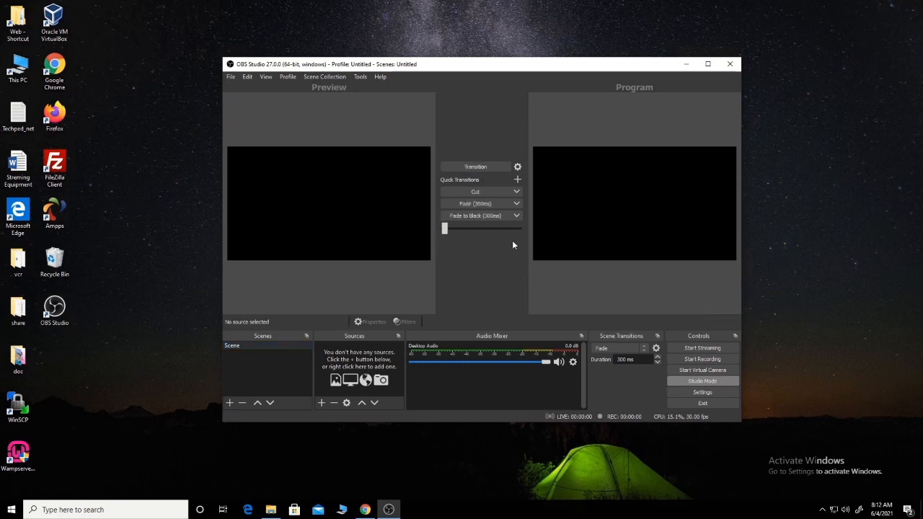
left_click_drag(482, 231, 513, 240)
left_click_drag(444, 230, 548, 236)
Step: Add a new Color Source to the scene with the default name and set its color to the bright pink basic color
left_click(323, 404)
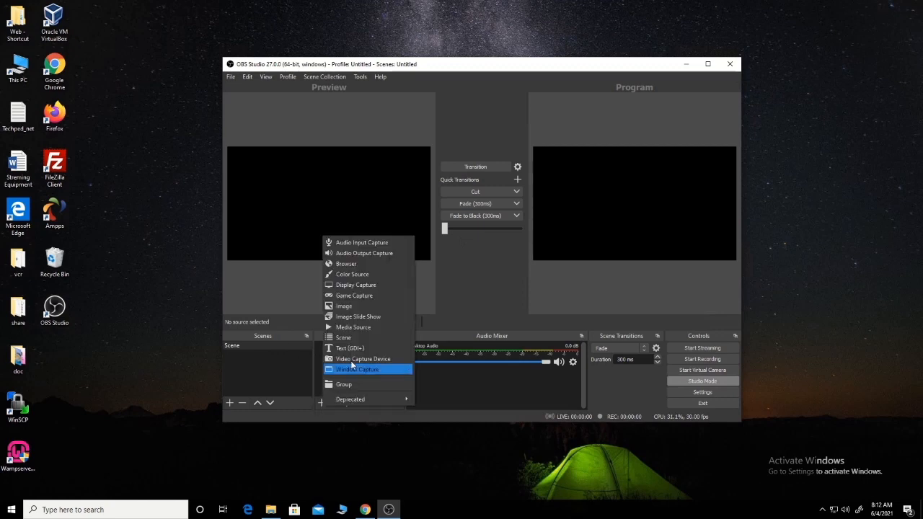
left_click(372, 275)
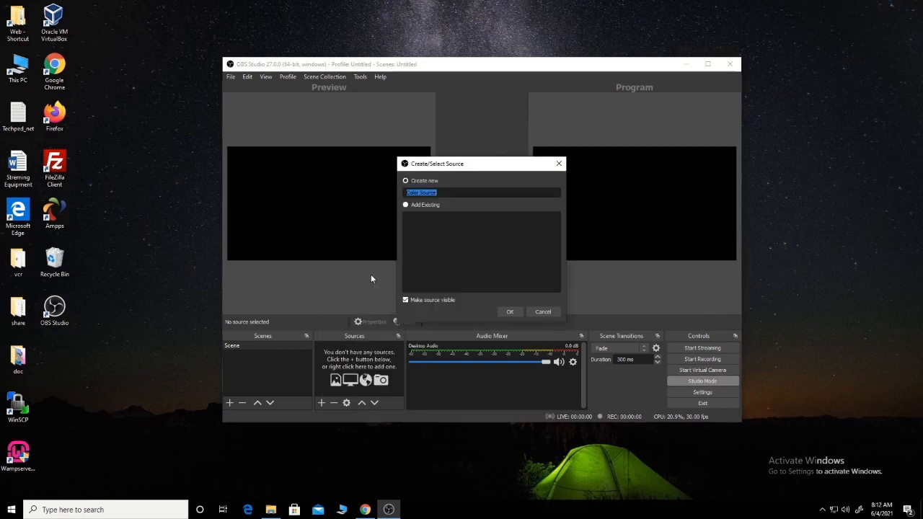
left_click(515, 313)
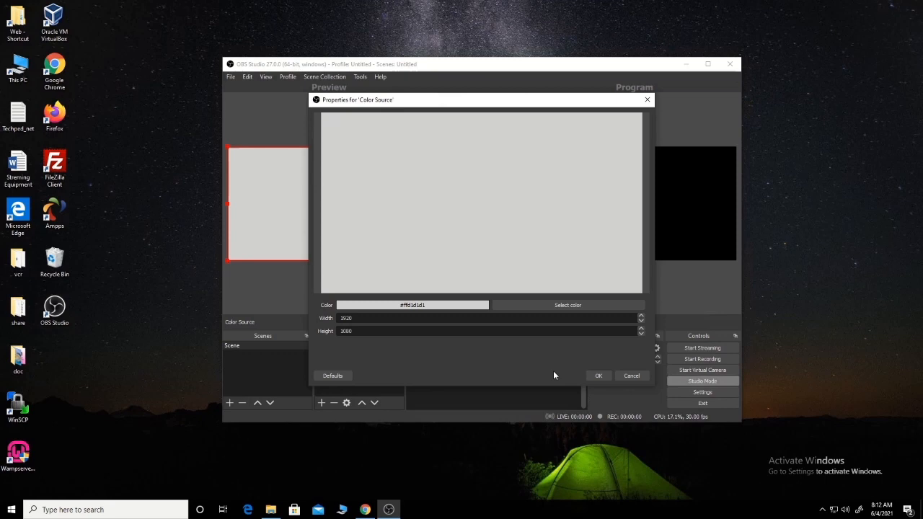
left_click(530, 308)
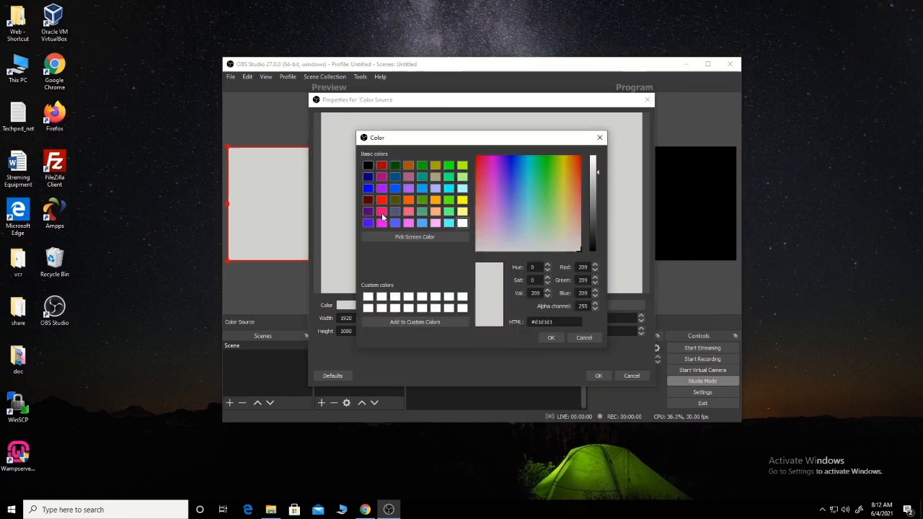
left_click(381, 212)
left_click(552, 338)
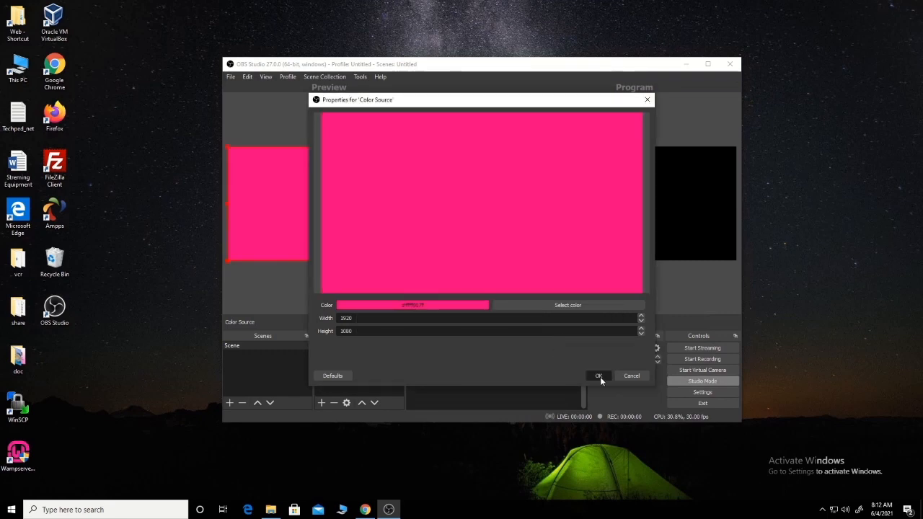
left_click(598, 375)
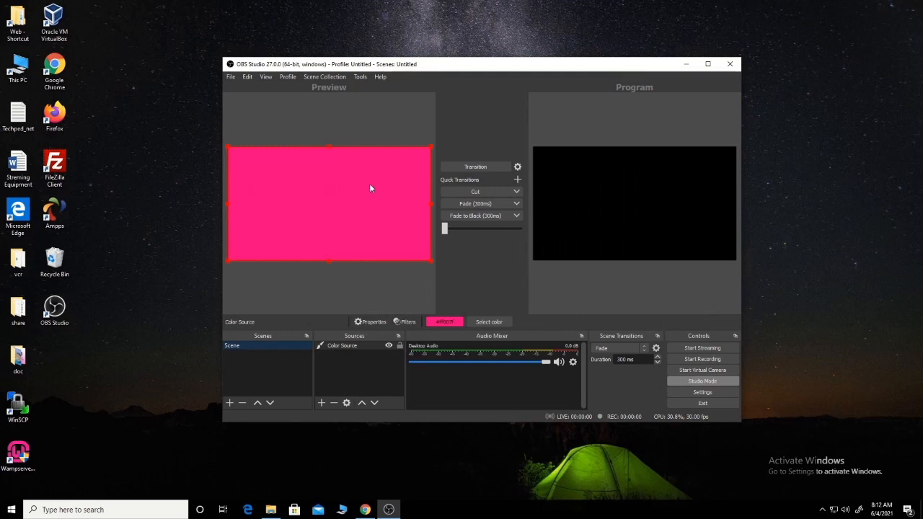
Step: Transition the pink scene from Preview to Program and try the Fade to Black quick transition
left_click(458, 167)
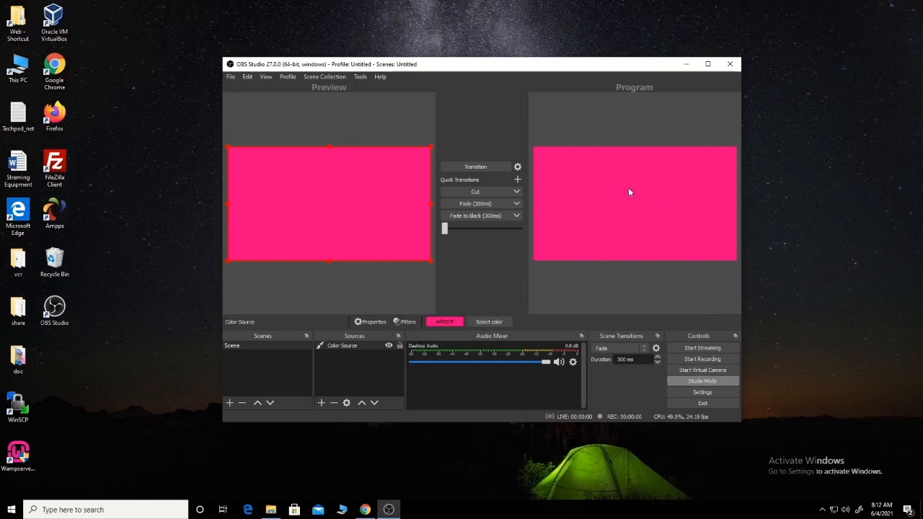
left_click(452, 216)
Step: Toggle Studio Mode off and back on to compare the single view with the Preview and Program layout
left_click(709, 385)
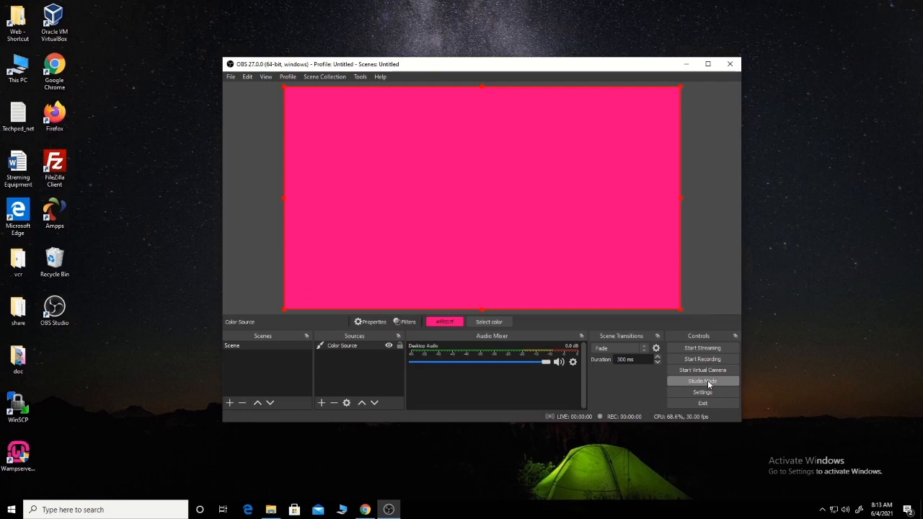
left_click(709, 385)
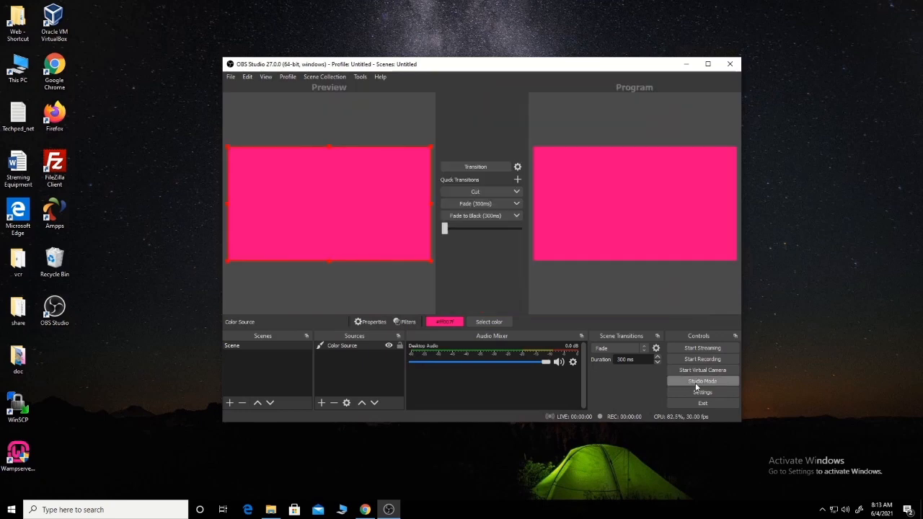
left_click(709, 385)
left_click(710, 385)
Step: Look through the General, Stream, Output, Audio, Video, Hotkeys and Advanced settings without changing anything
left_click(711, 394)
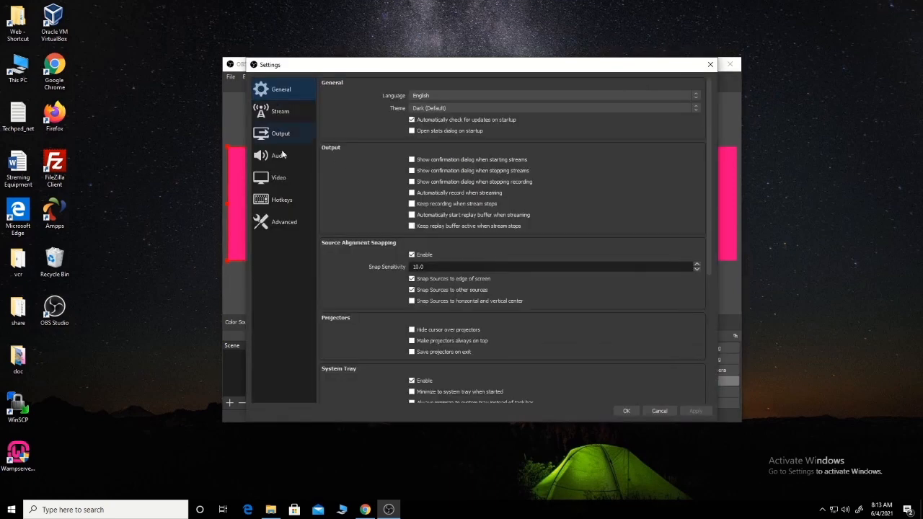
left_click(285, 112)
left_click(280, 134)
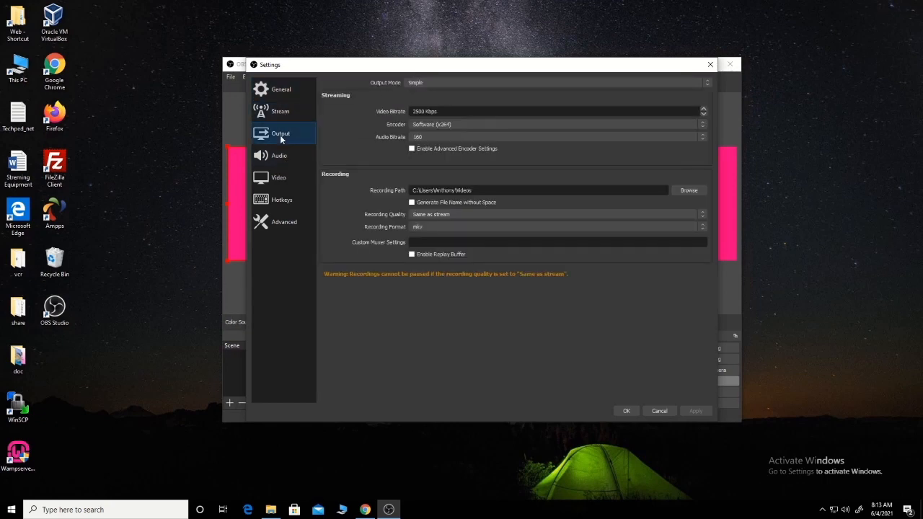
left_click(279, 158)
left_click(280, 183)
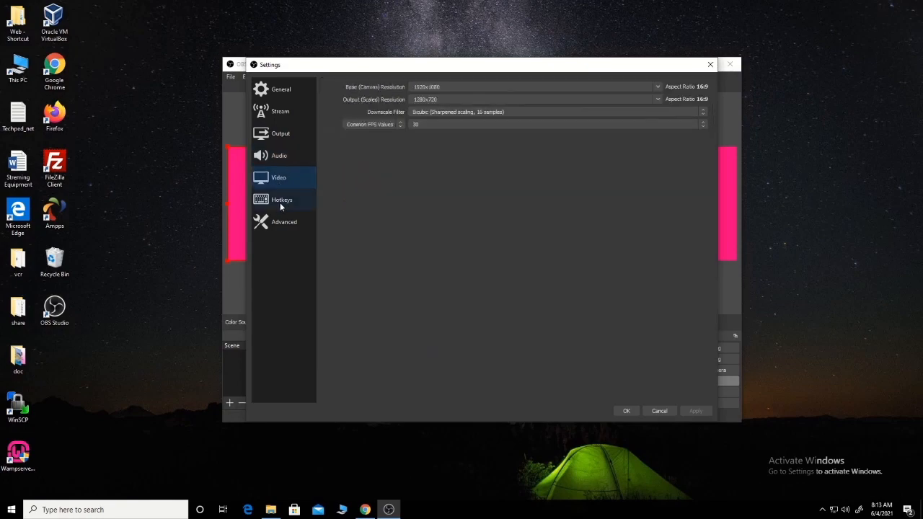
left_click(281, 202)
left_click(284, 225)
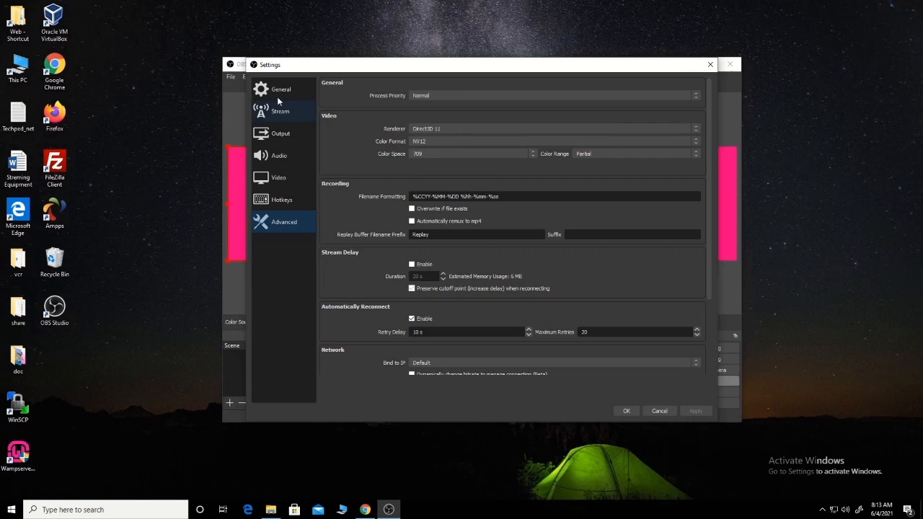
left_click(279, 92)
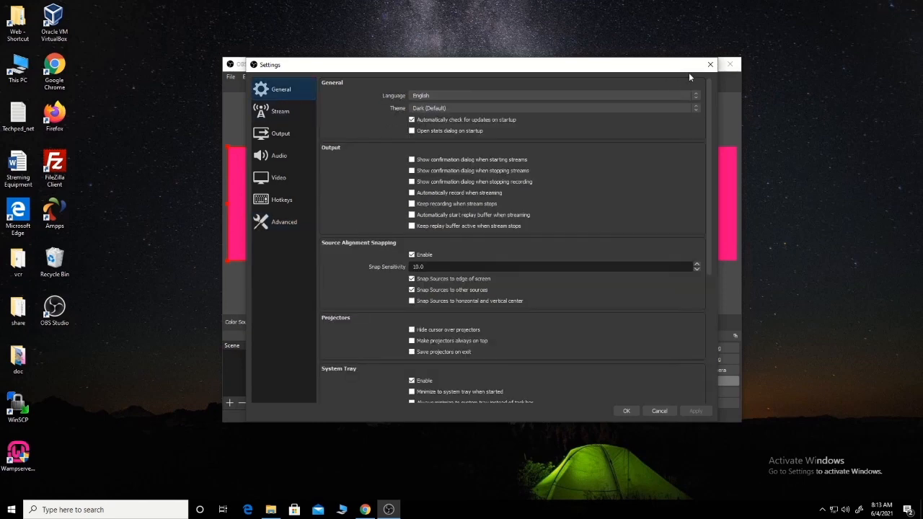
left_click(710, 64)
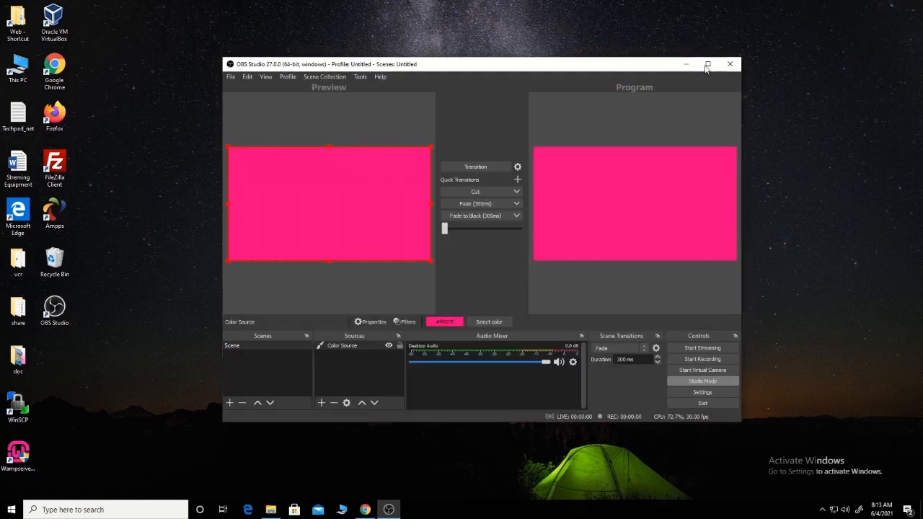
left_click(230, 77)
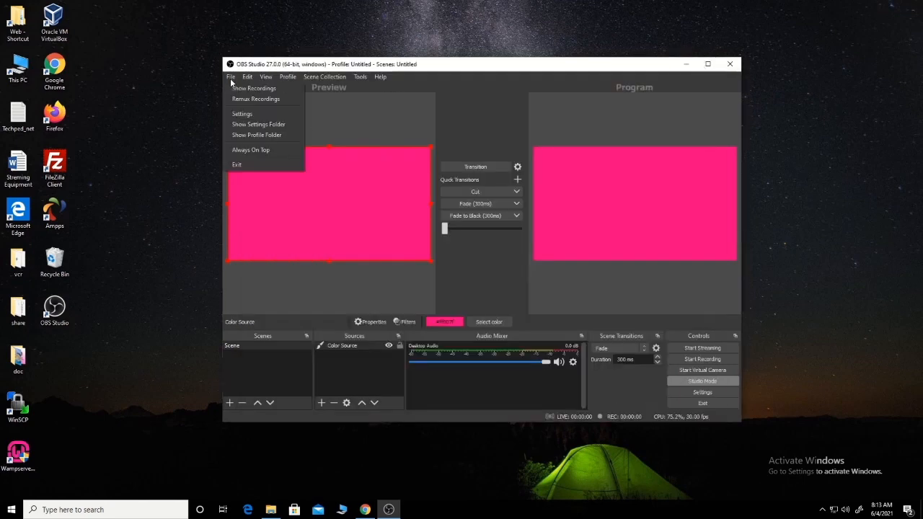
left_click(245, 113)
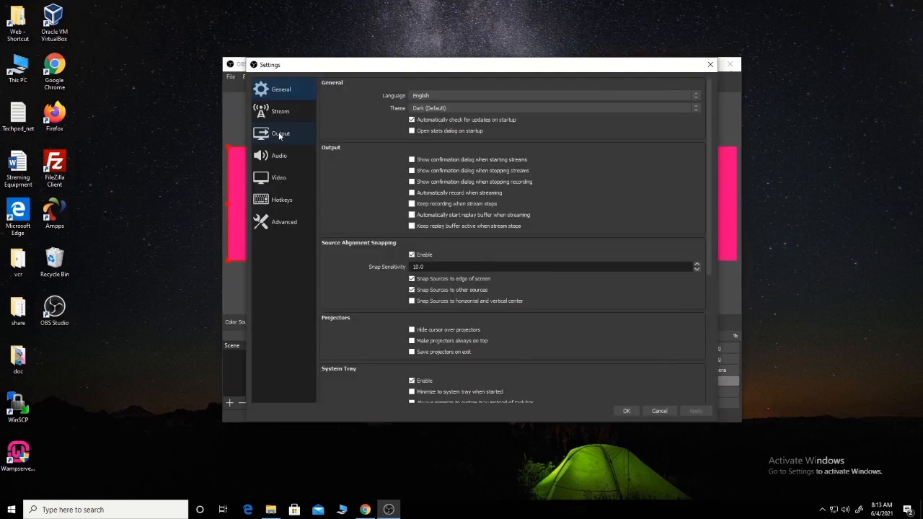
left_click(709, 65)
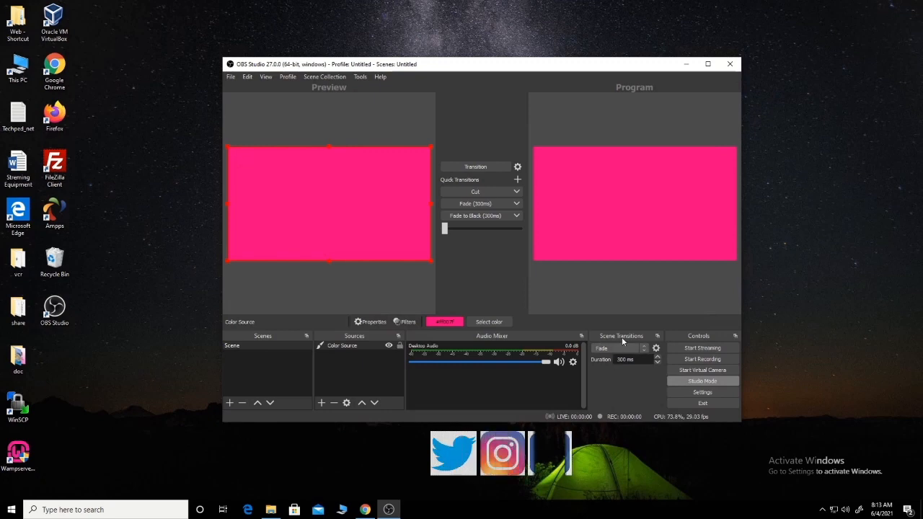
Step: Set the scene transition duration to 350 ms and check which transition types are offered
left_click(657, 358)
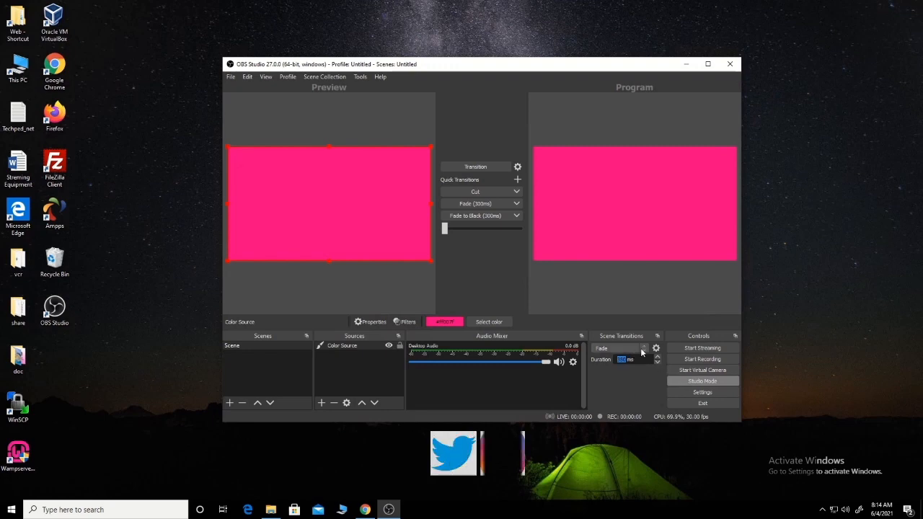
left_click(633, 348)
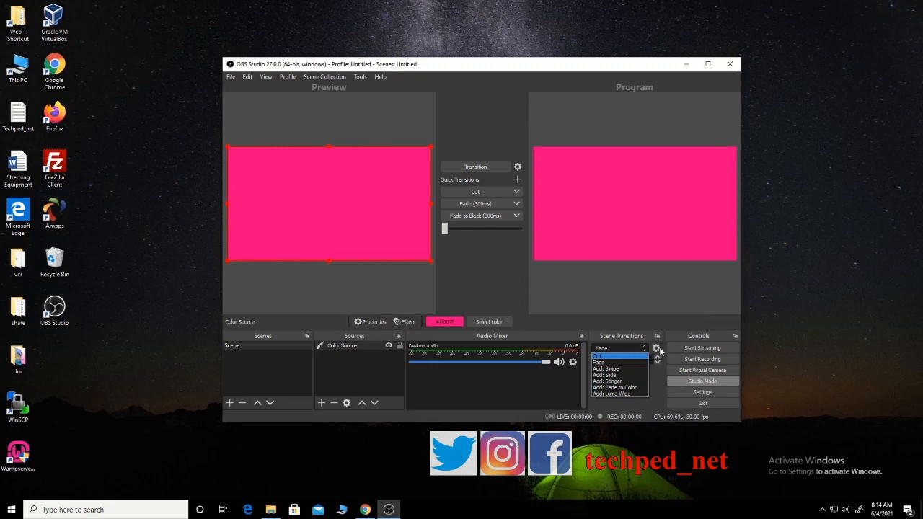
left_click(657, 351)
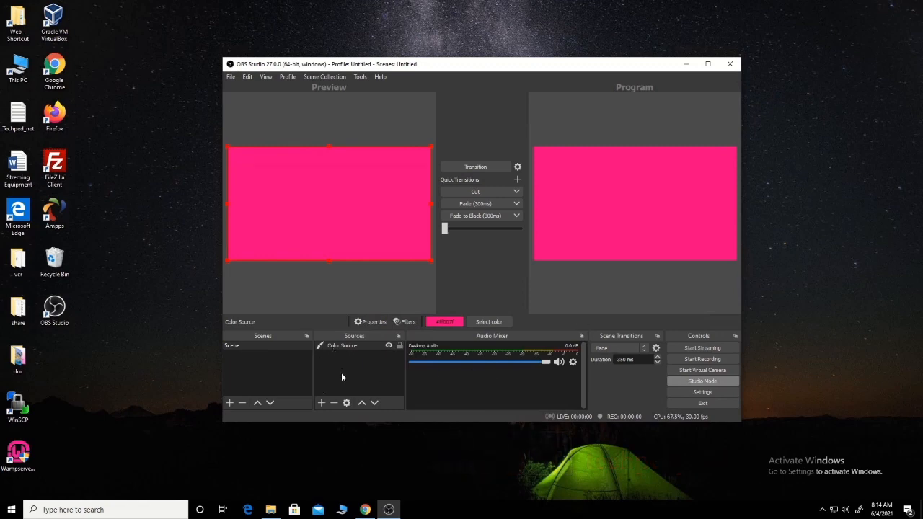
Step: Rename the existing scene to "live"
right_click(246, 345)
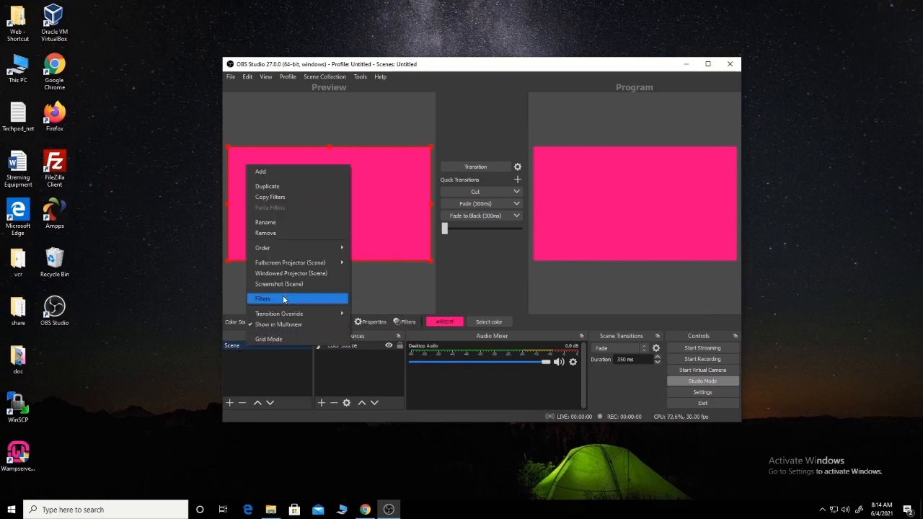
left_click(284, 221)
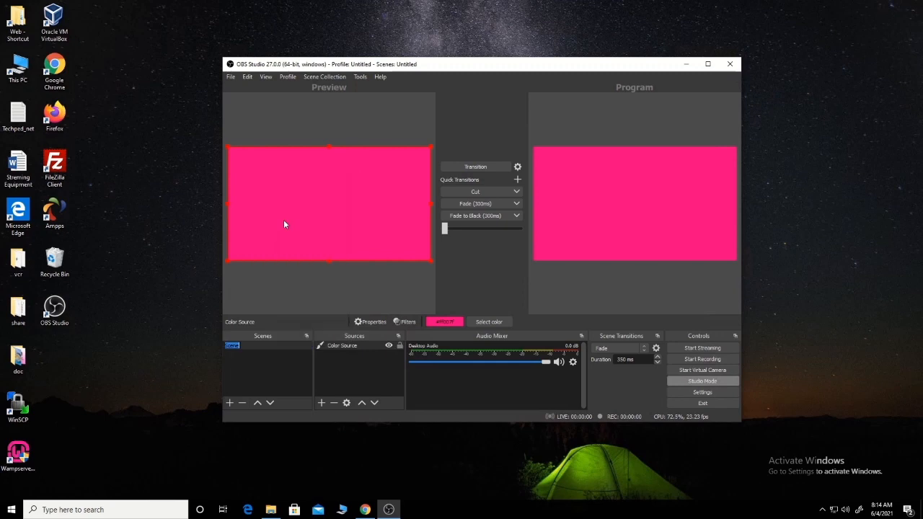
type("live")
key("Return")
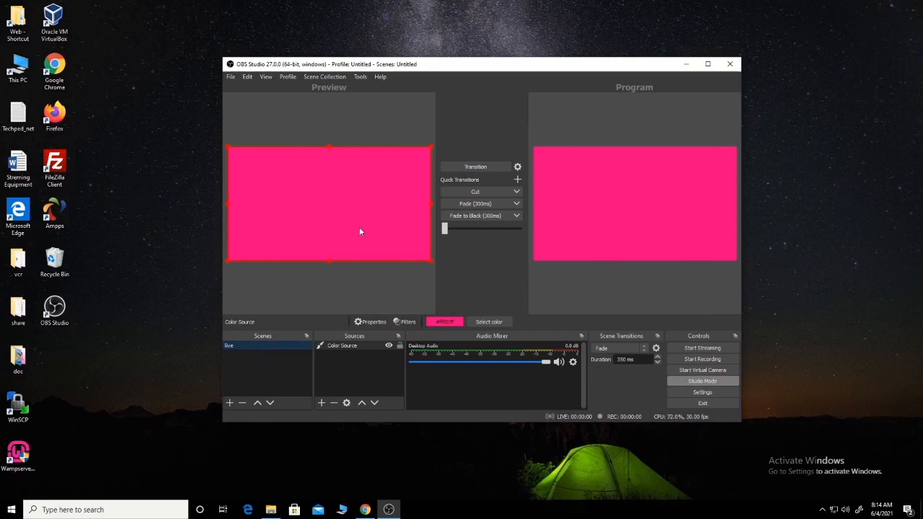
mouse_move(404, 7)
left_click(230, 77)
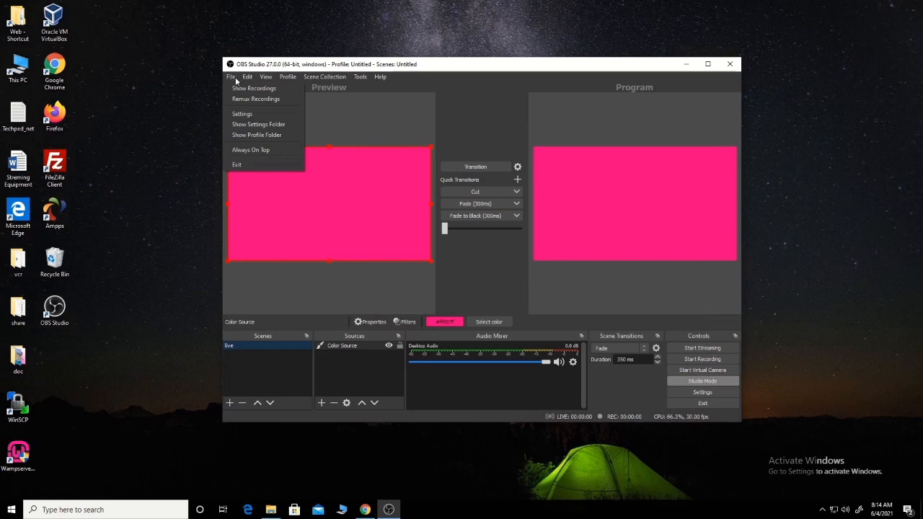
mouse_move(248, 79)
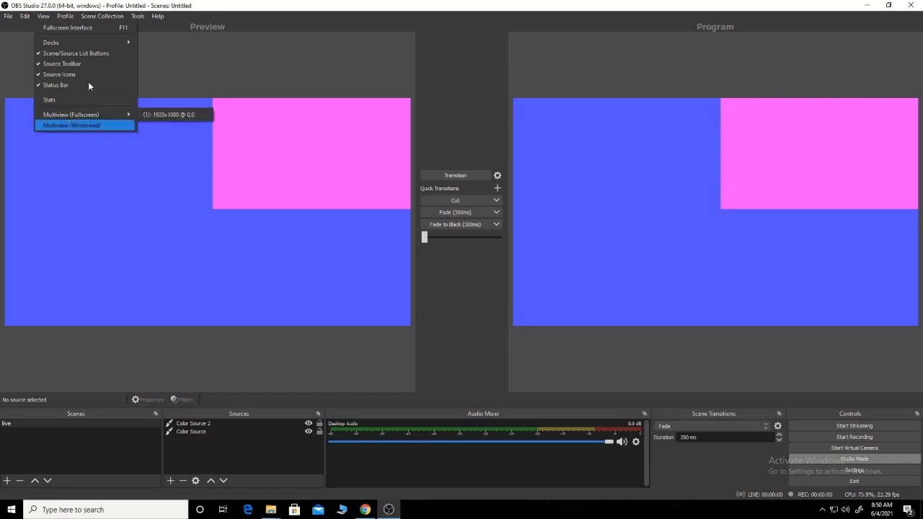
Step: Examine the commands available for managing profiles and scene collections without choosing any of them
left_click(71, 18)
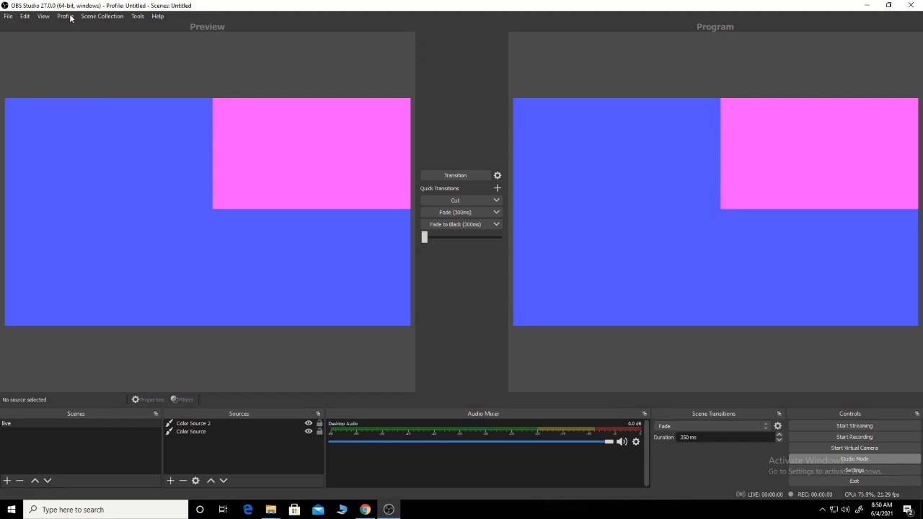
left_click(70, 18)
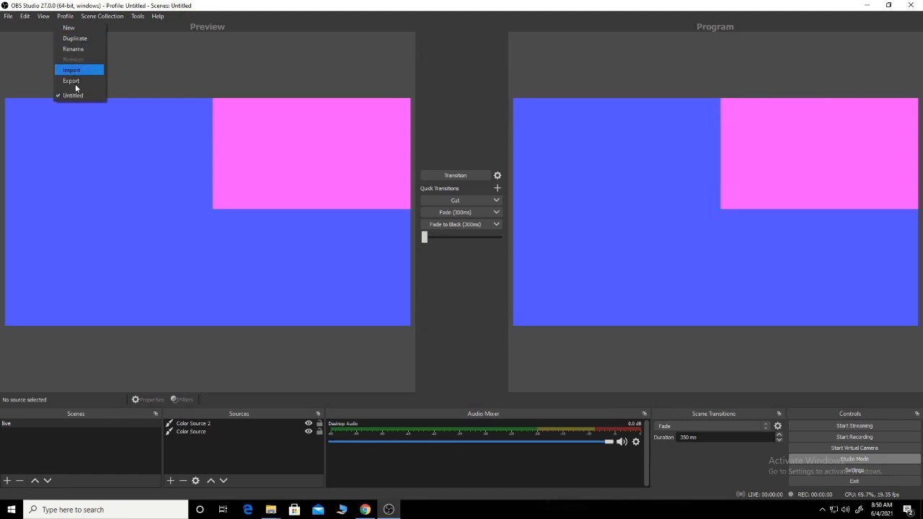
left_click(100, 18)
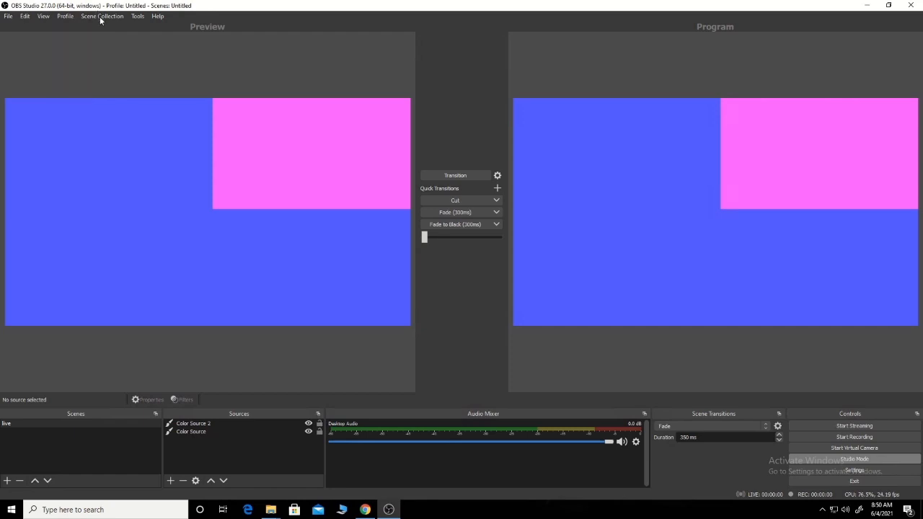
left_click(100, 17)
left_click(100, 16)
left_click(101, 17)
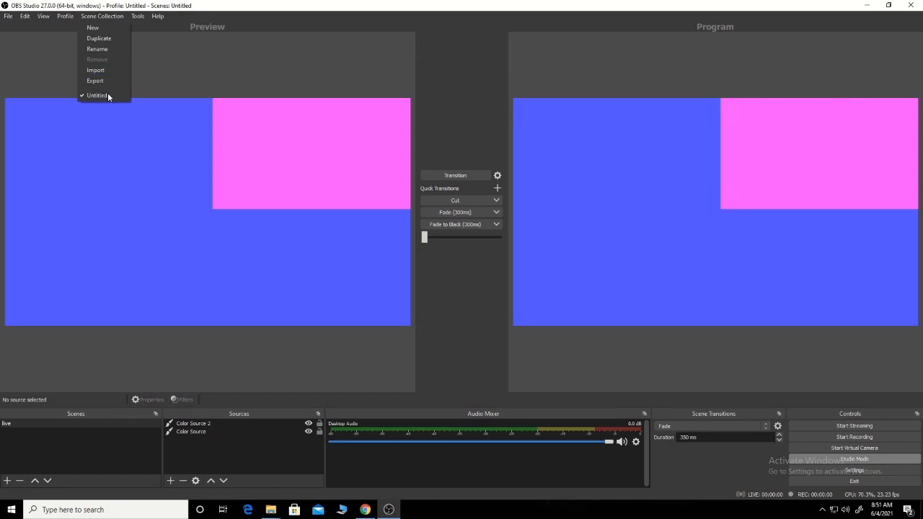
Step: Examine the available tools, such as the Automatic Scene Switcher and Output Timer, and the help resources without opening any
left_click(139, 17)
left_click(139, 18)
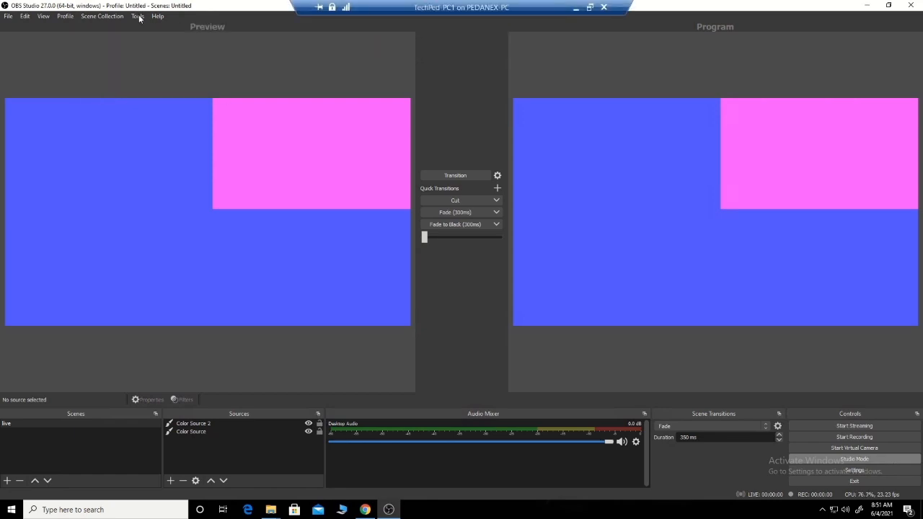
left_click(139, 17)
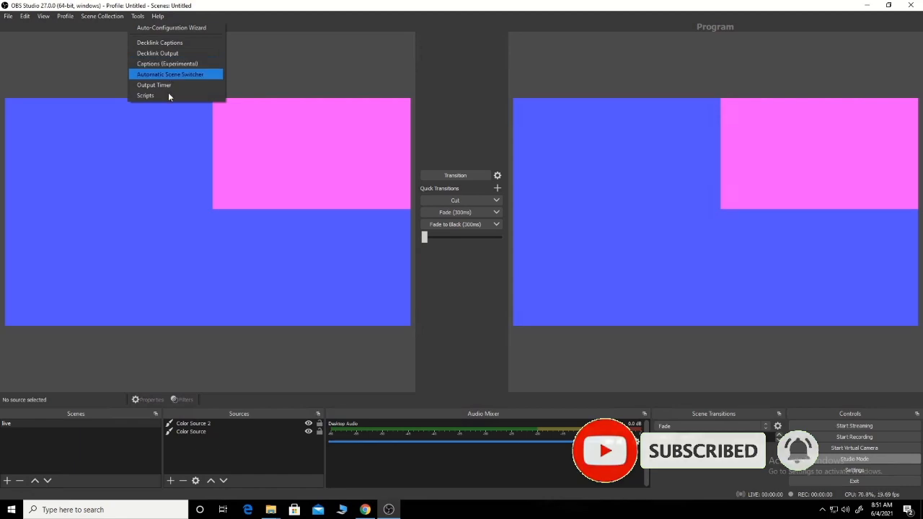
left_click(156, 19)
left_click(156, 17)
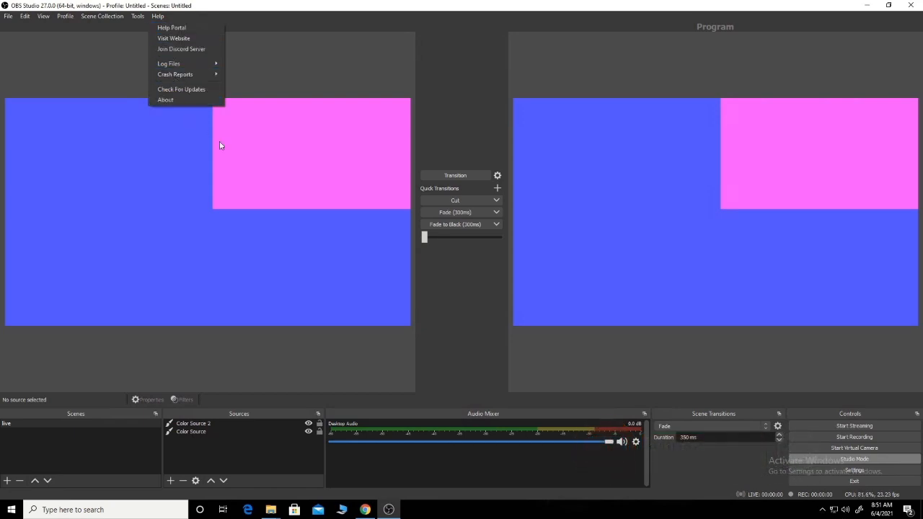
left_click(237, 181)
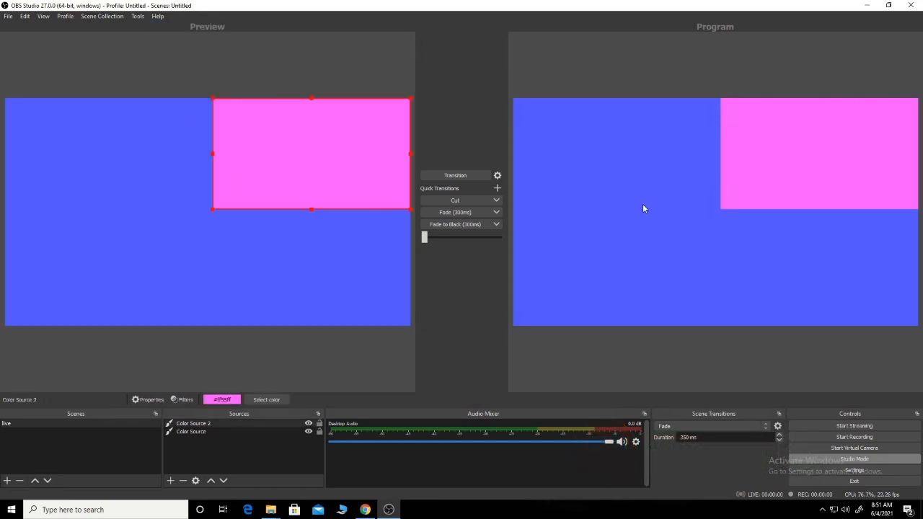